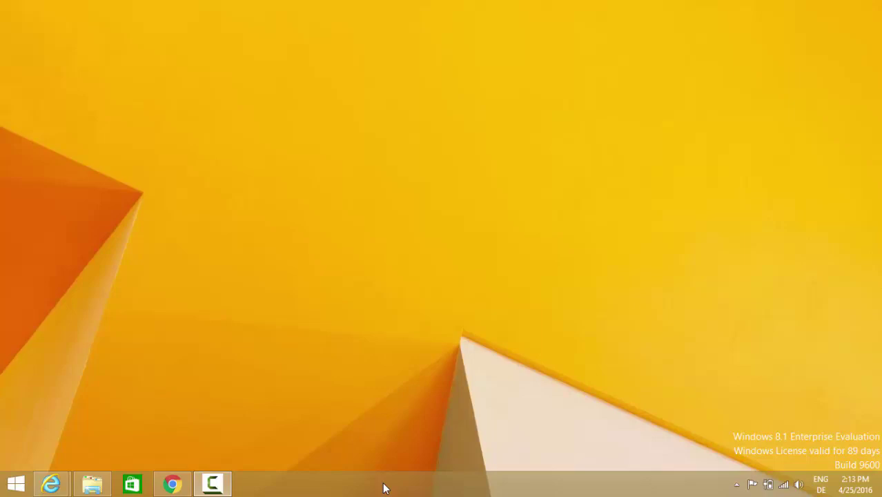
- Search Google in Chrome for 'download andy'
{"action": "left_click", "coordinate": [174, 485]}
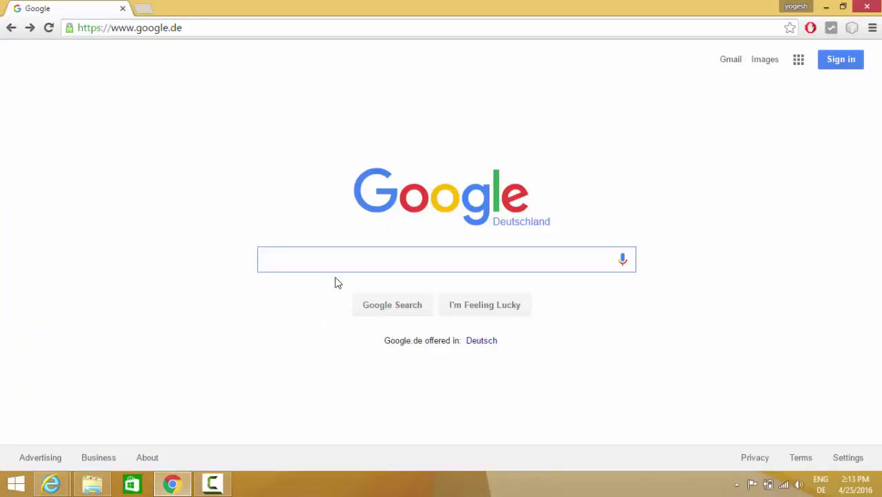
{"action": "type", "text": "download a"}
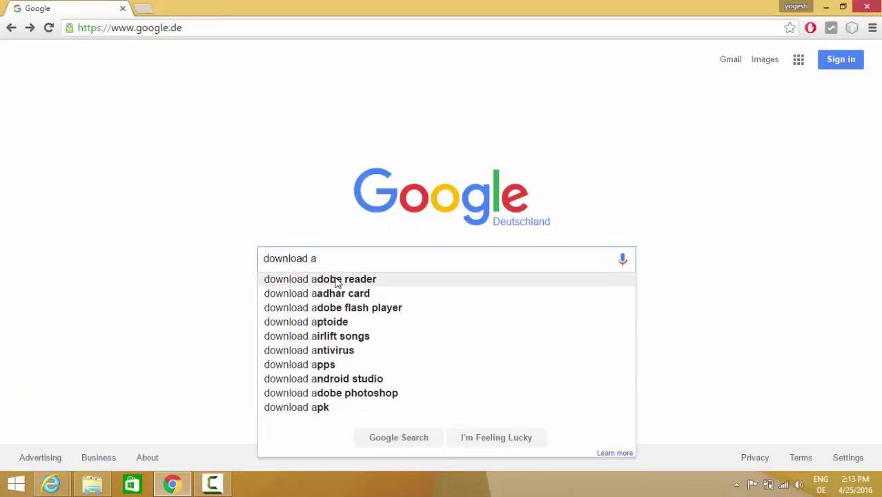
{"action": "type", "text": "ndy"}
{"action": "key", "text": "Return"}
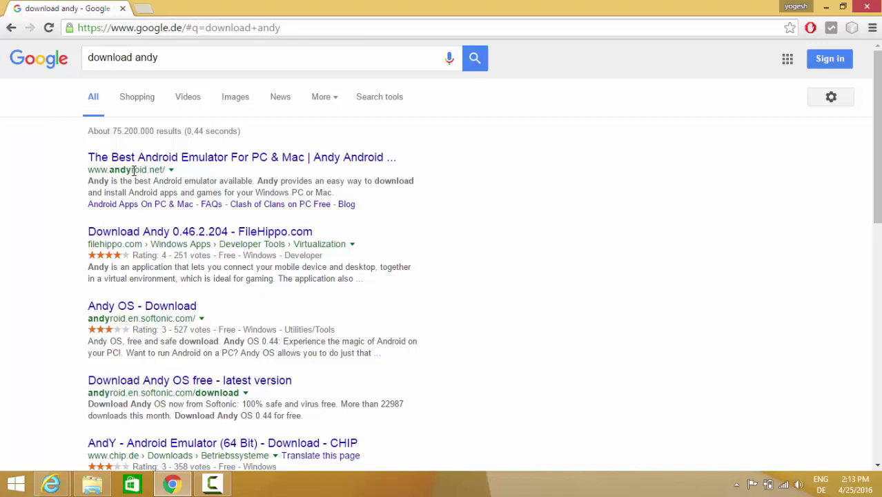
- Open the andyroid.net result and scroll down to its download offer
{"action": "left_click", "coordinate": [174, 158]}
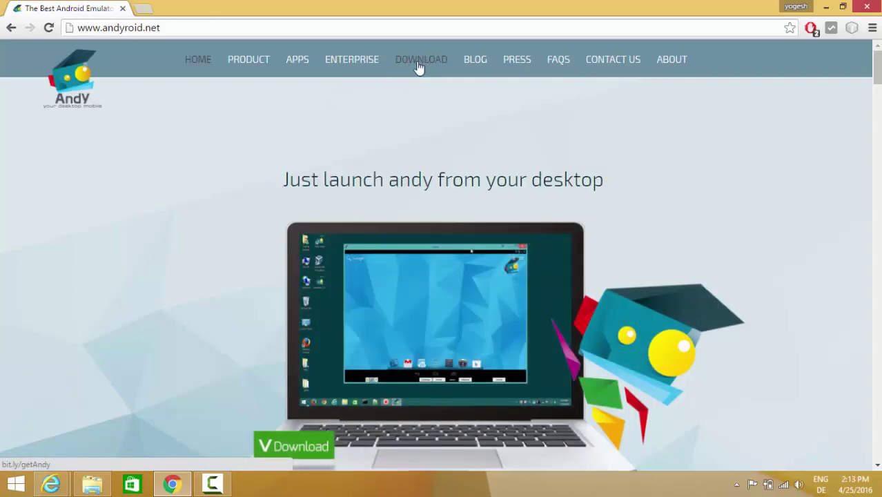
{"action": "scroll", "coordinate": [242, 232], "scroll_direction": "down", "scroll_amount": 2}
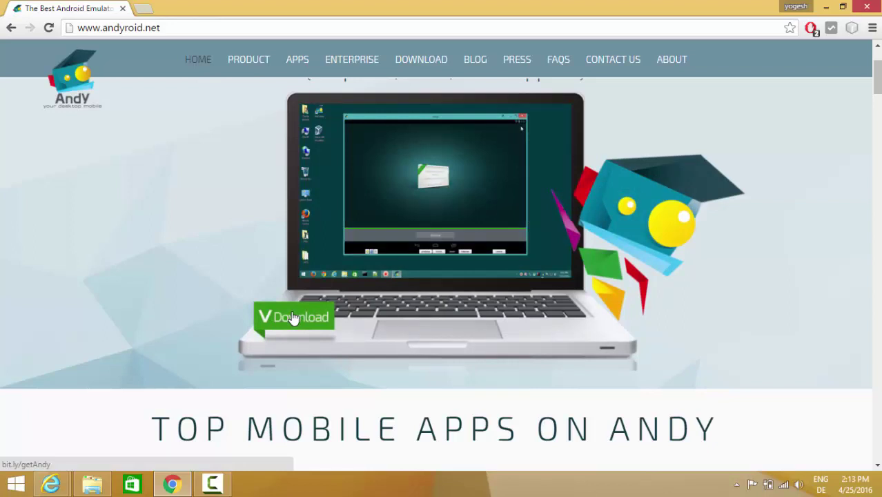
- Start the Andy_46.2_204_x64bit.exe download, dismiss the subscribe popup, then cancel the download
{"action": "left_click", "coordinate": [421, 59]}
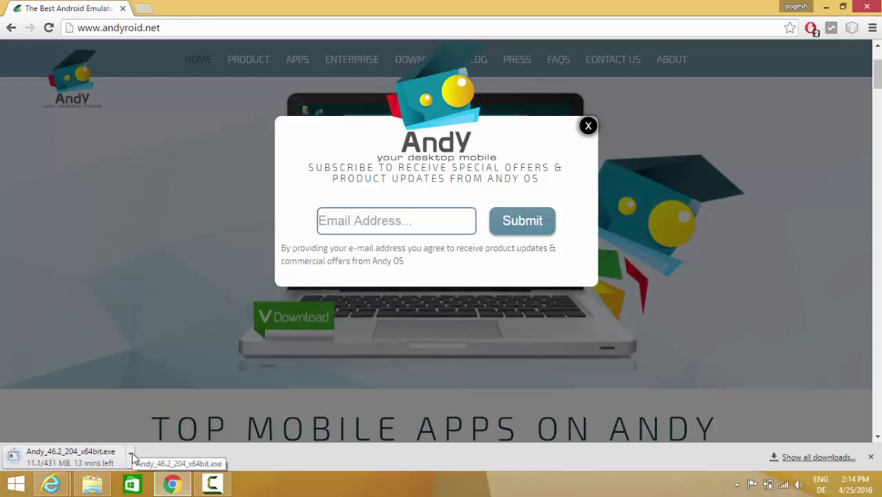
{"action": "left_click", "coordinate": [588, 126]}
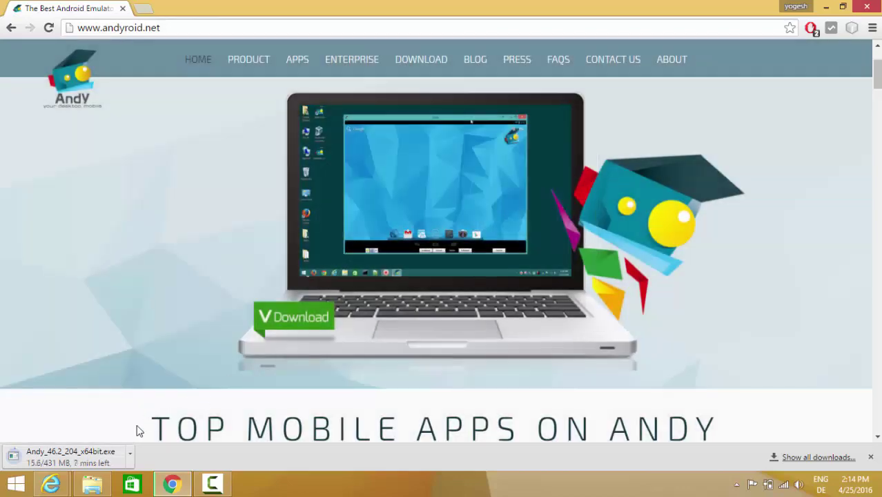
{"action": "left_click", "coordinate": [131, 454]}
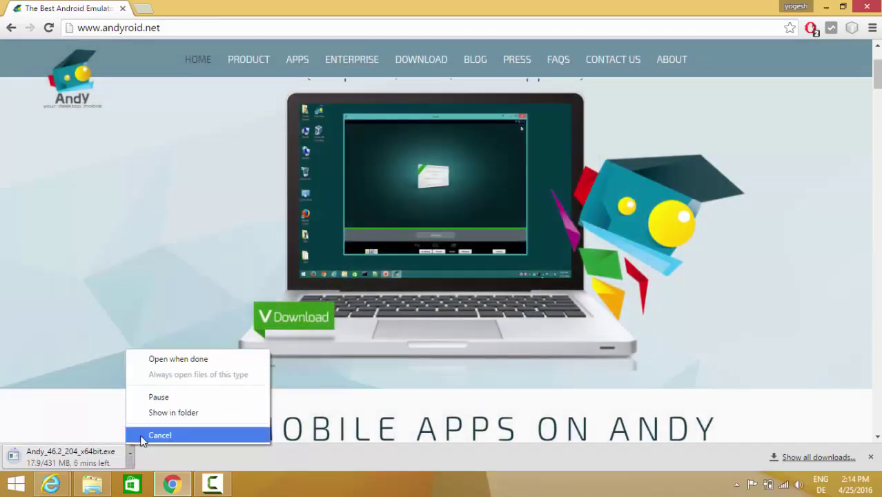
{"action": "left_click", "coordinate": [160, 435]}
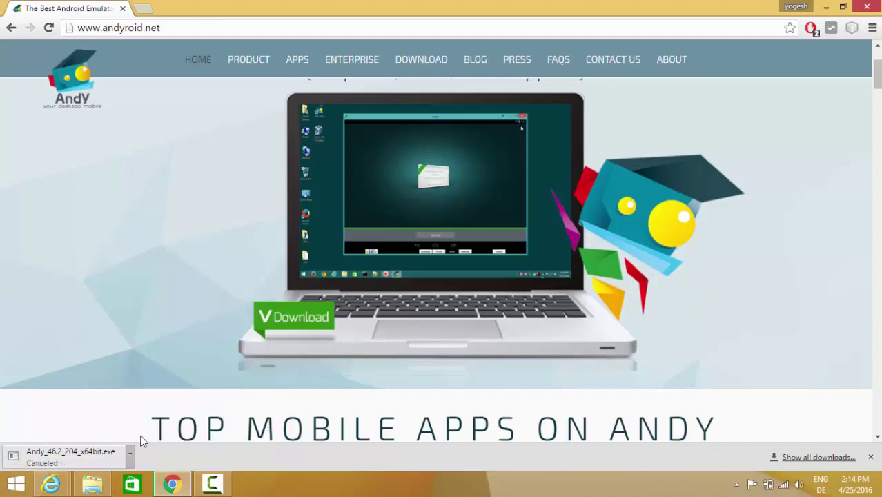
- Run Andy_46.2_204_x64bit from the Downloads\andy folder in File Explorer
{"action": "left_click", "coordinate": [96, 485]}
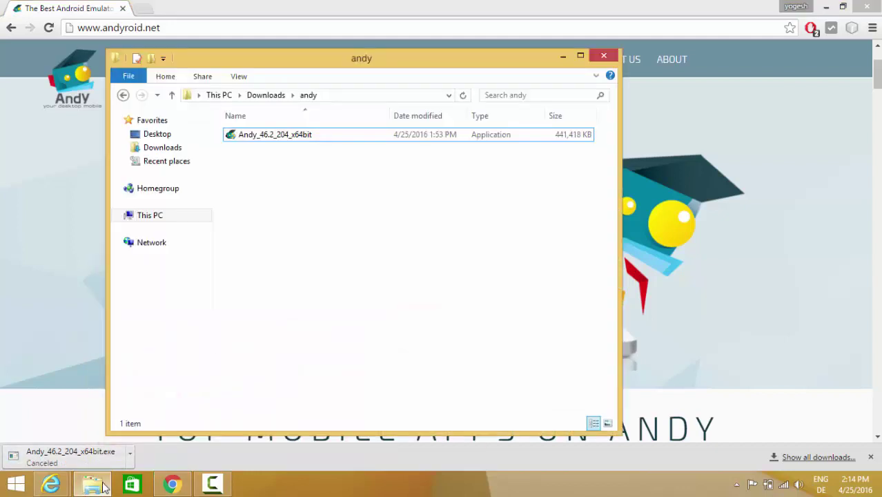
{"action": "left_click", "coordinate": [242, 136]}
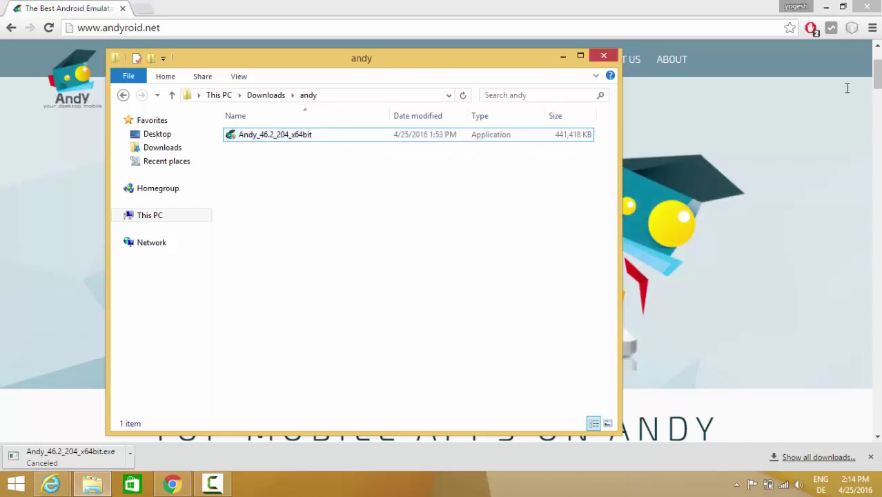
{"action": "left_click", "coordinate": [827, 8]}
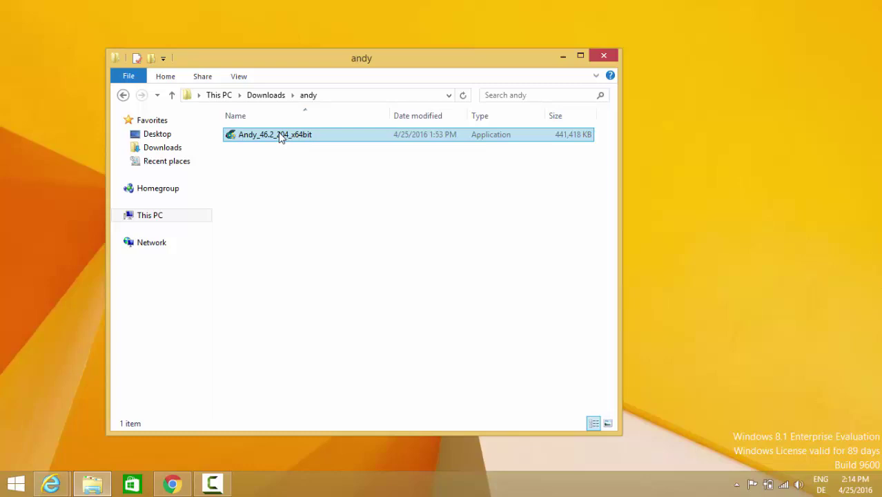
{"action": "left_click", "coordinate": [280, 137]}
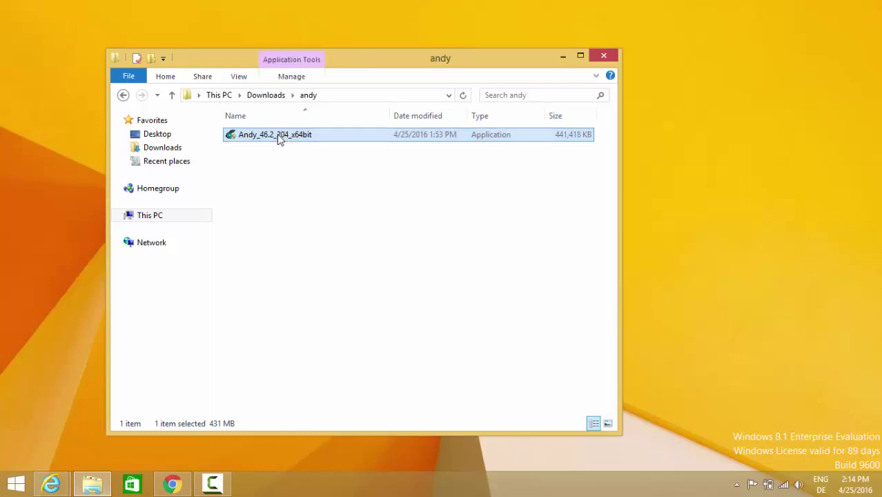
{"action": "double_click", "coordinate": [279, 138]}
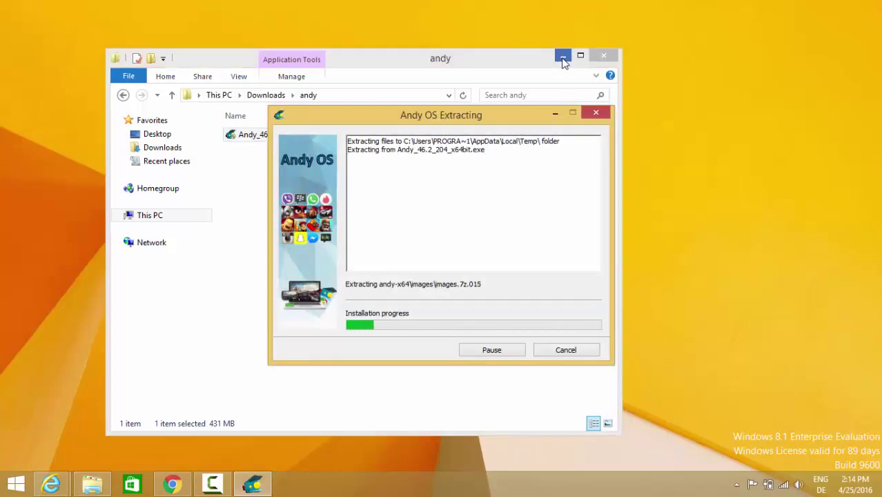
- Minimize the Explorer window and let the Andy OS installation finish
{"action": "left_click", "coordinate": [563, 59]}
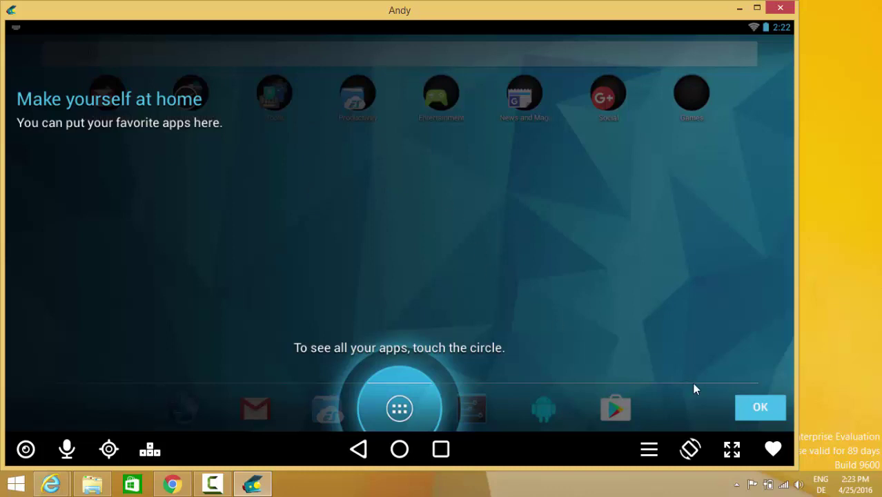
- Dismiss the home screen tip and swipe through the Andy home screen pages
{"action": "left_click", "coordinate": [759, 410]}
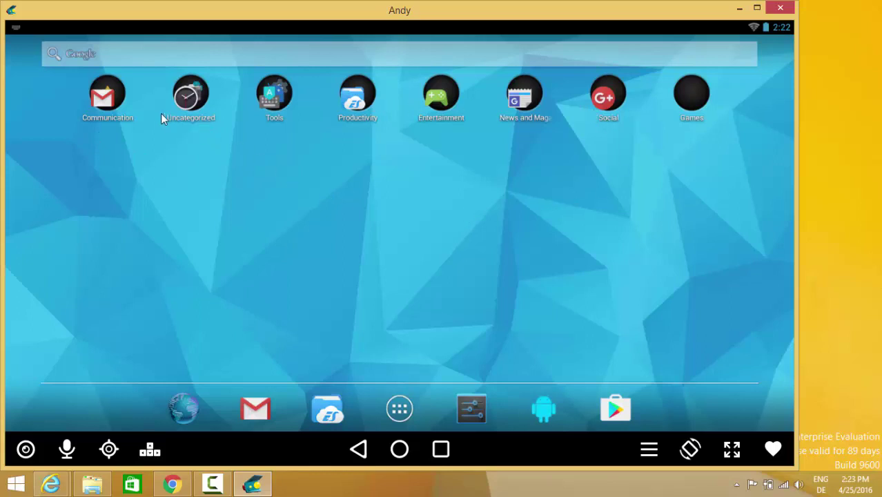
{"action": "left_click_drag", "start_coordinate": [527, 250], "coordinate": [274, 203]}
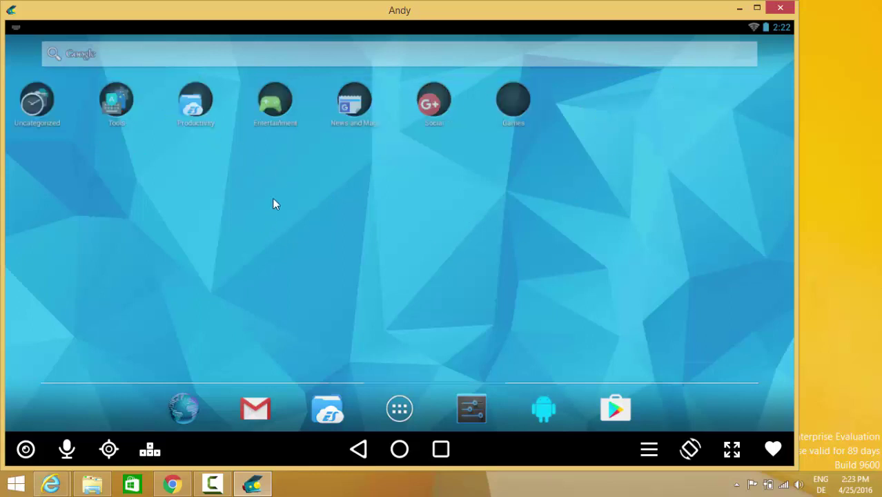
{"action": "left_click_drag", "start_coordinate": [636, 230], "coordinate": [18, 197]}
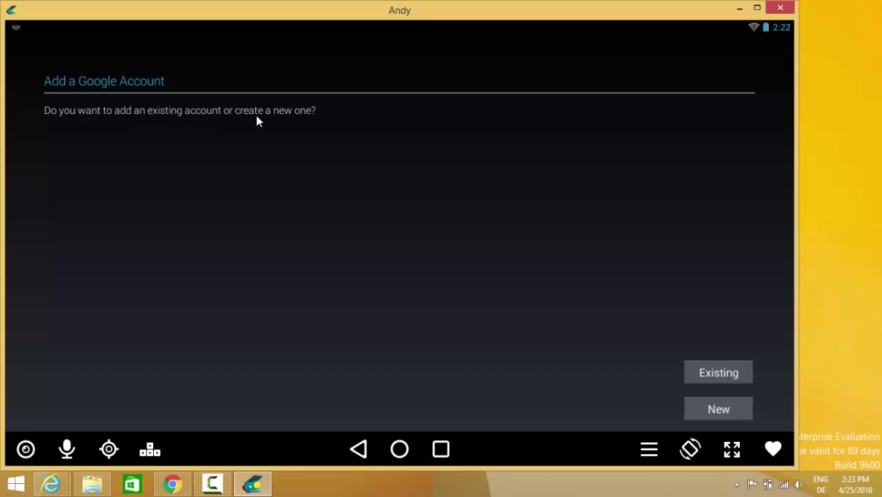
- Add an existing Google account by entering its e-mail address and password
{"action": "left_click", "coordinate": [708, 376]}
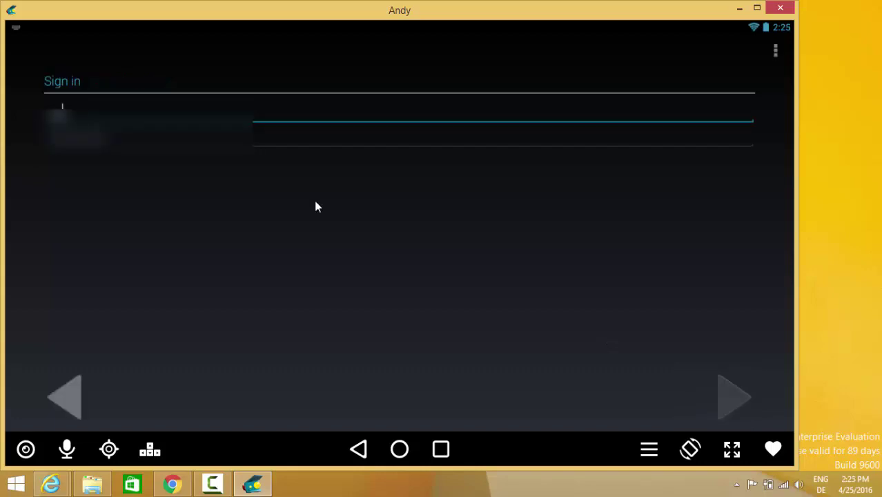
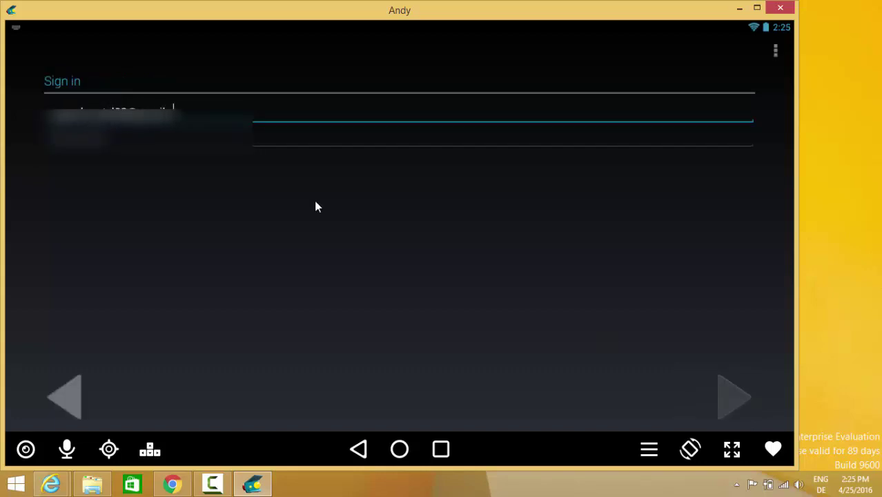
{"action": "key", "text": "Tab"}
{"action": "type", "text": "***"}
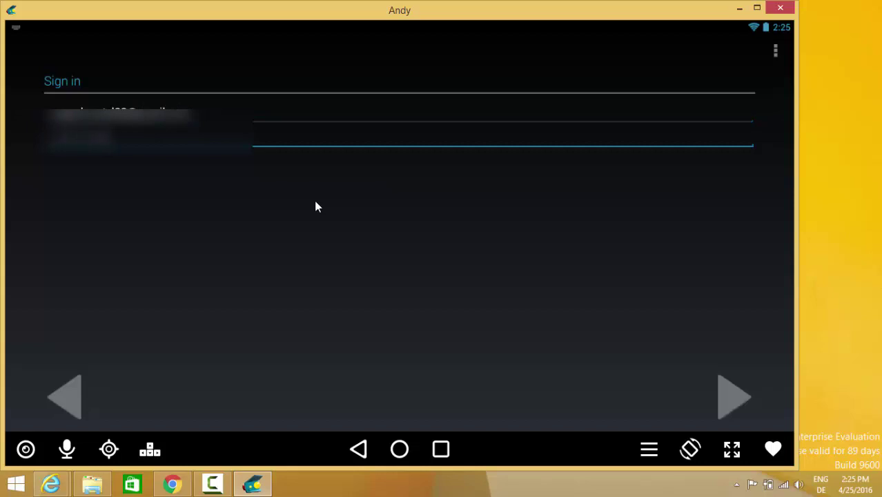
{"action": "key", "text": "Return"}
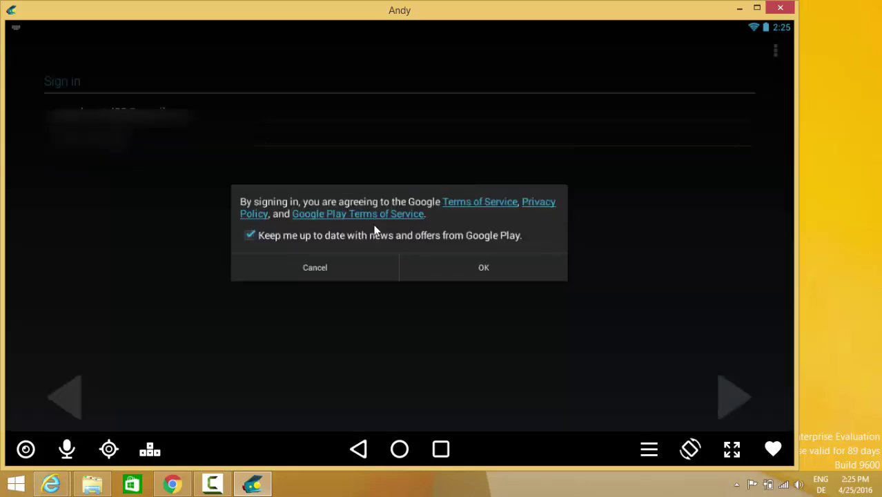
- Agree to the Google terms, continue past Backup and restore, and accept the Google Play terms
{"action": "key", "text": "Return"}
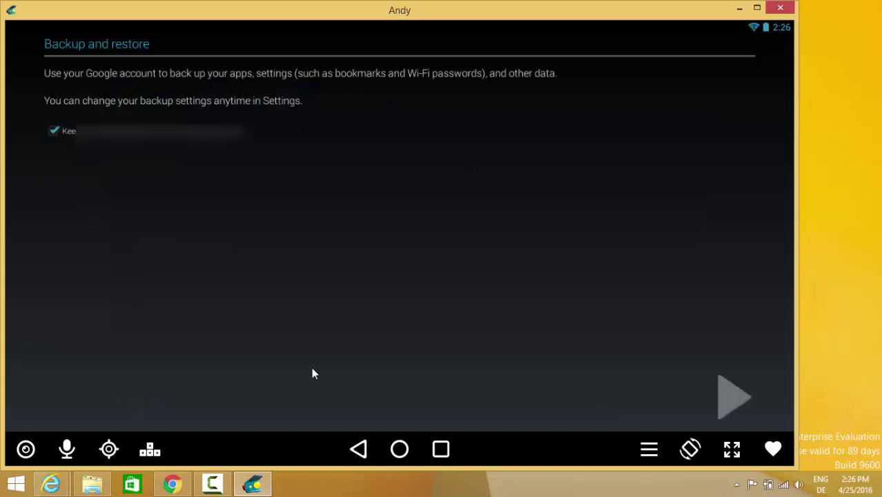
{"action": "left_click", "coordinate": [735, 397]}
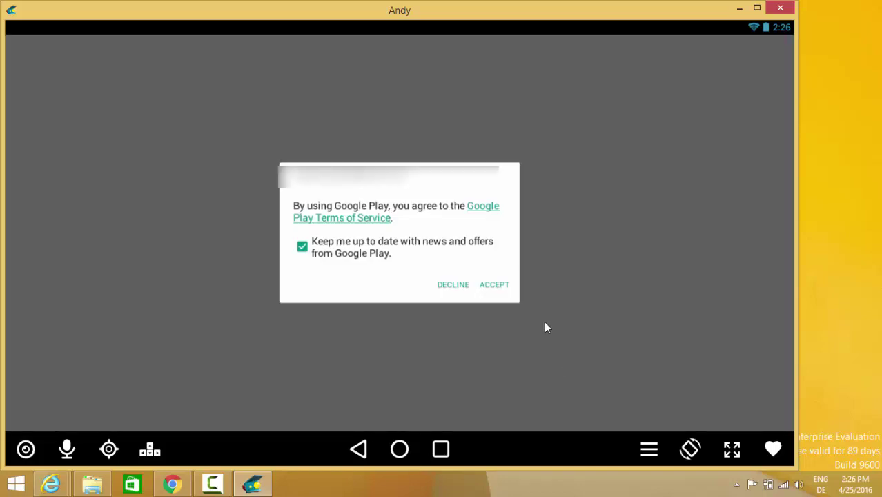
{"action": "left_click", "coordinate": [492, 286]}
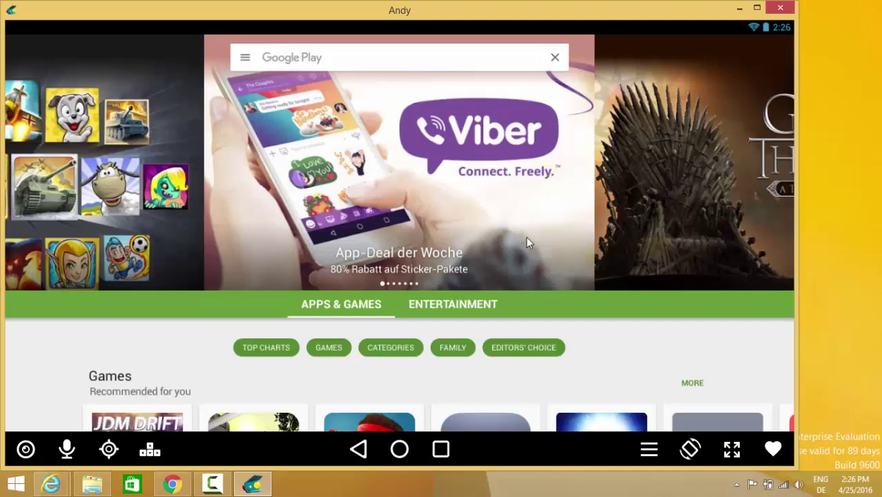
- Scroll the Play Store front page past New + Updated Games to Want quick suggestions
{"action": "scroll", "coordinate": [580, 220], "scroll_direction": "down", "scroll_amount": 2}
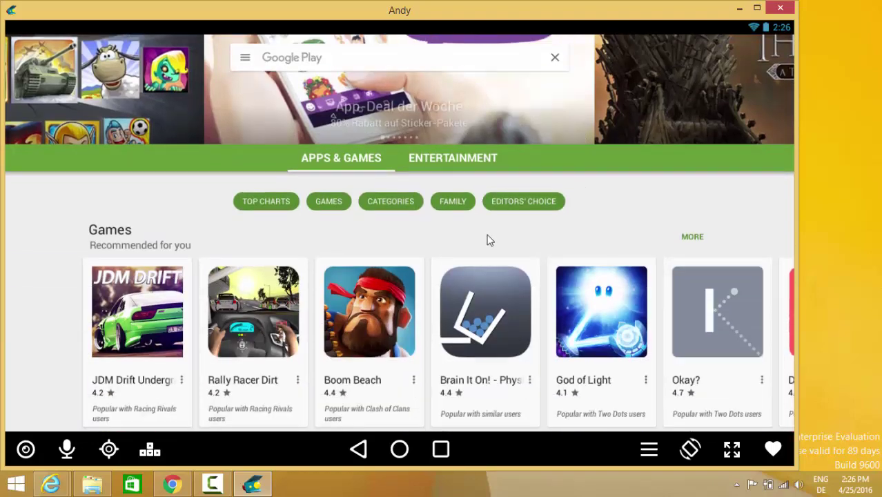
{"action": "scroll", "coordinate": [32, 290], "scroll_direction": "down", "scroll_amount": 7}
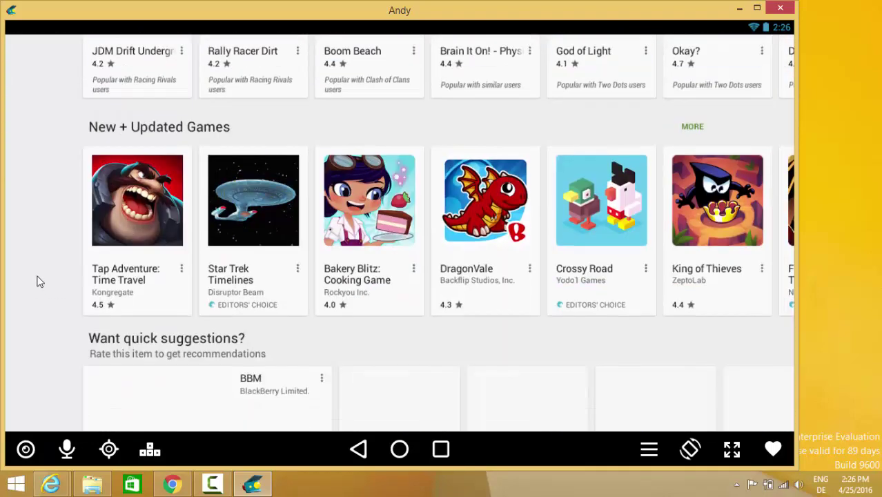
{"action": "scroll", "coordinate": [42, 278], "scroll_direction": "down", "scroll_amount": 1}
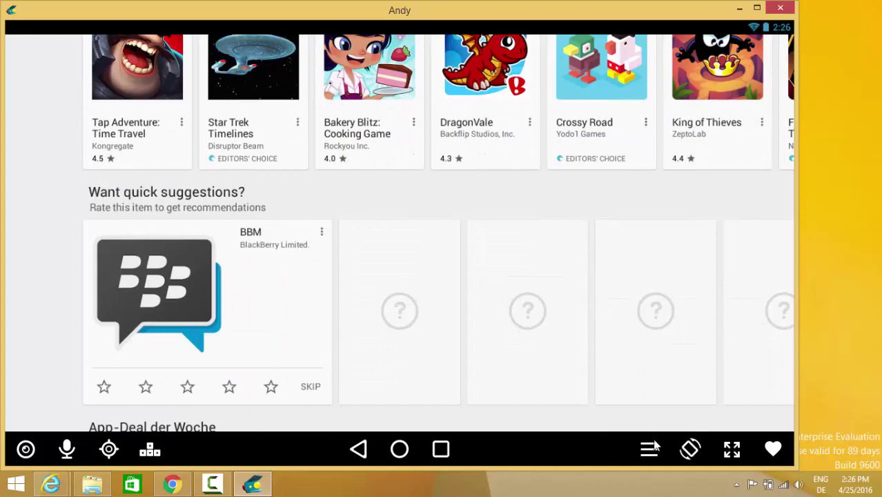
- Switch Andy to fullscreen and rotate its display to landscape
{"action": "left_click", "coordinate": [691, 450]}
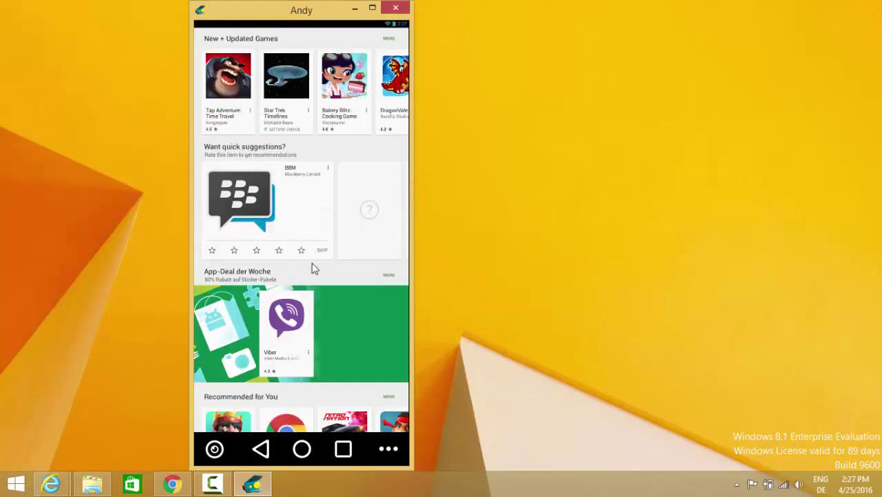
{"action": "left_click", "coordinate": [389, 448]}
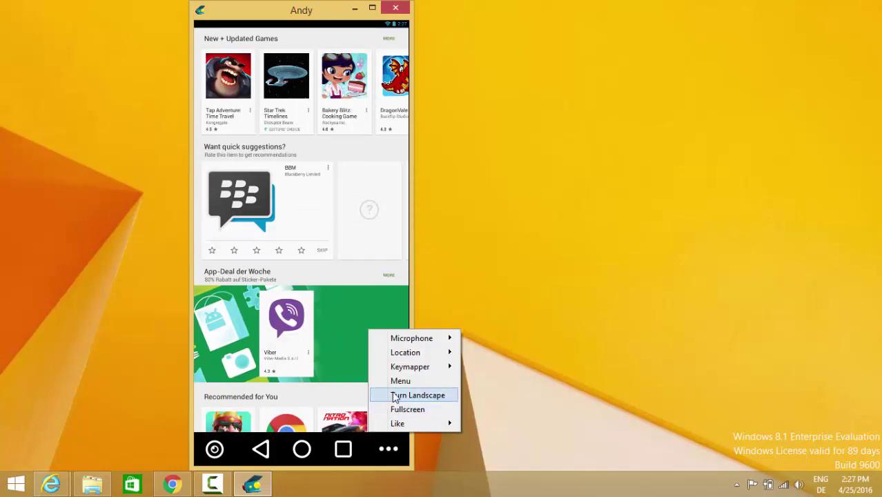
{"action": "left_click", "coordinate": [403, 413]}
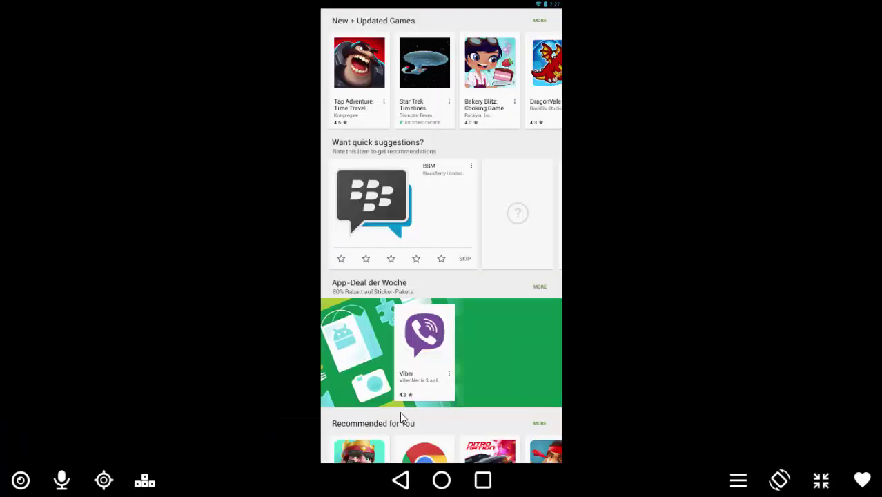
{"action": "left_click", "coordinate": [781, 482]}
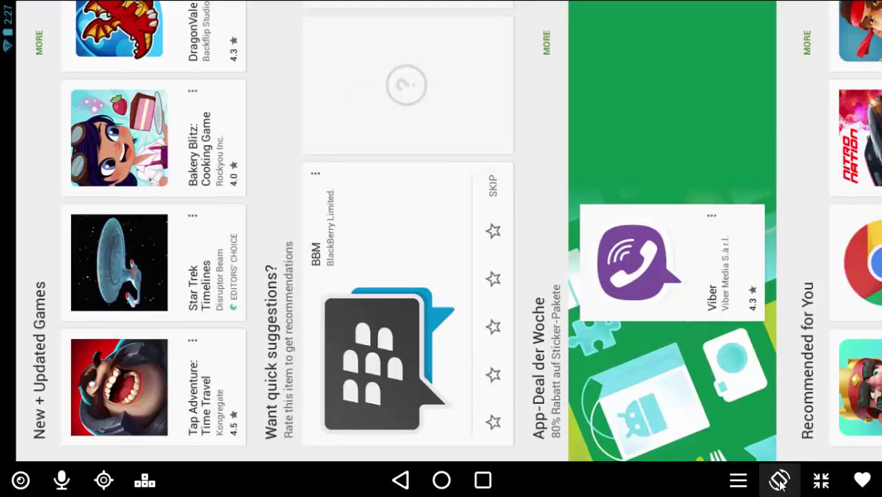